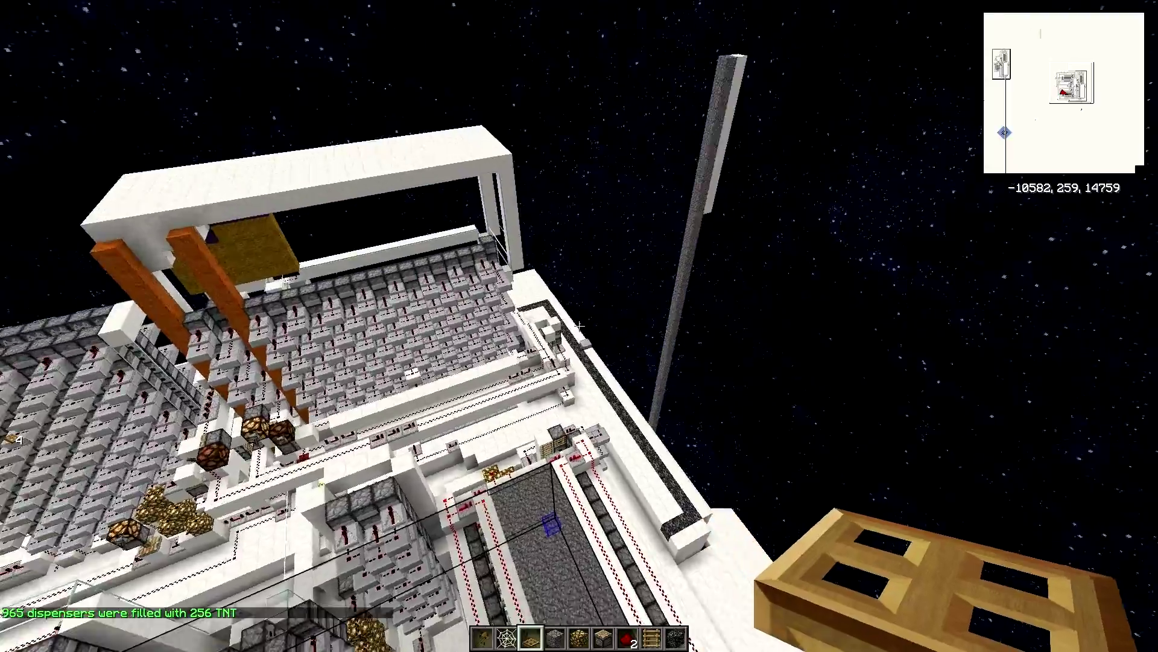
Step: Fly around the cannon's exterior and drop down beside the orange guider columns
key("w")
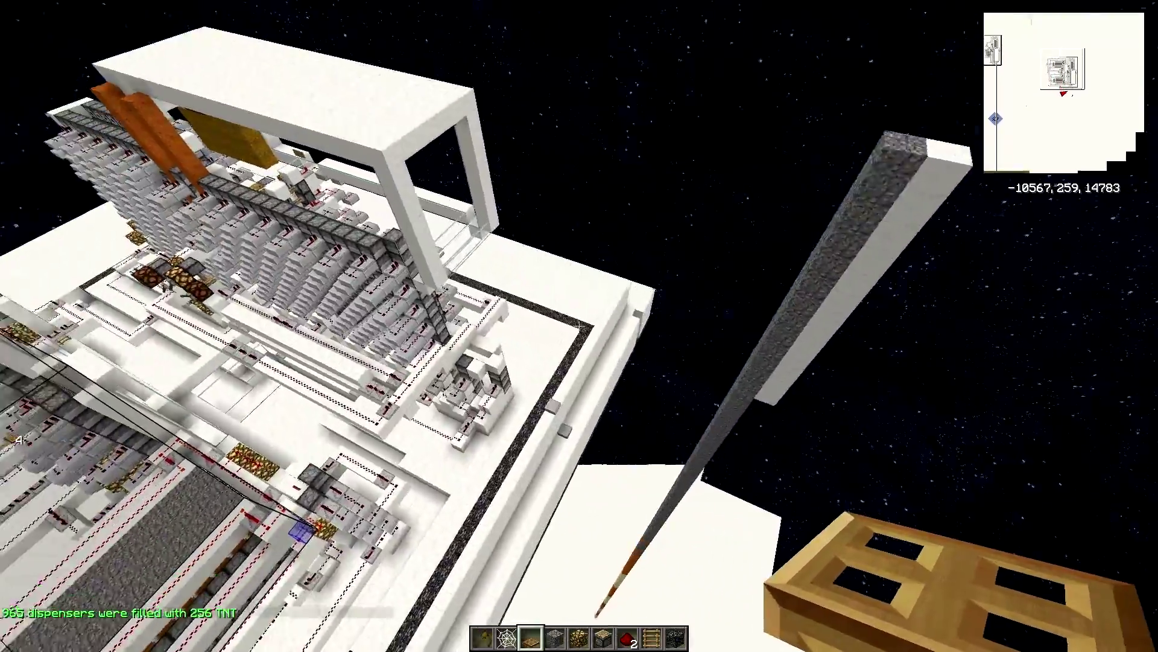
key("w")
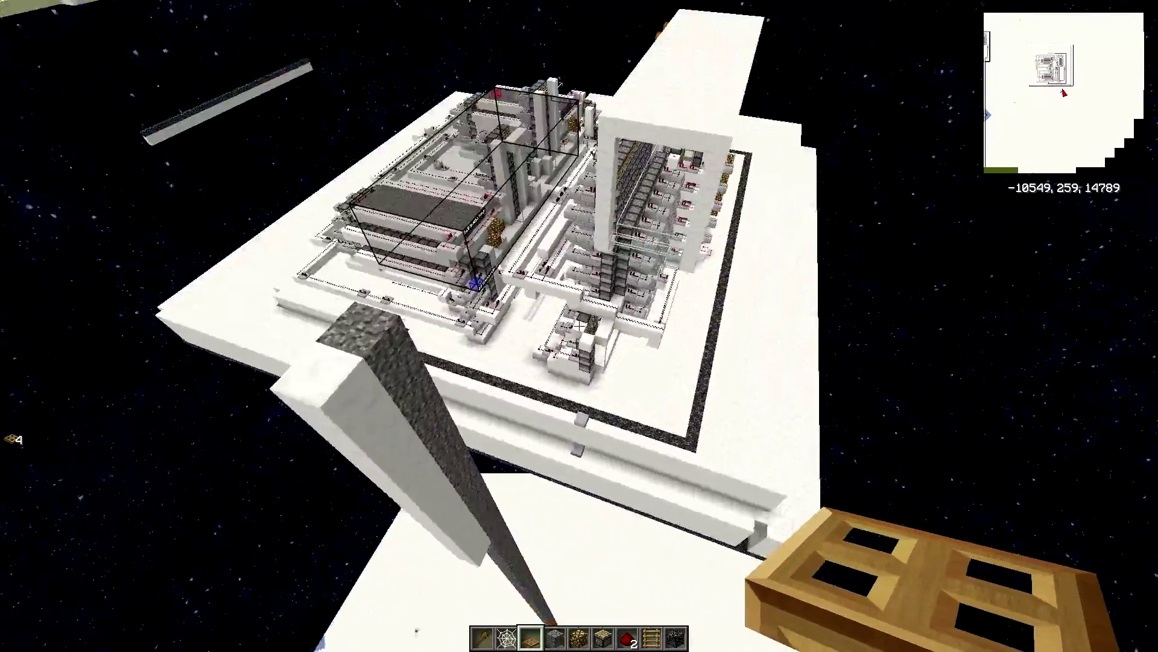
key("w")
key("w")
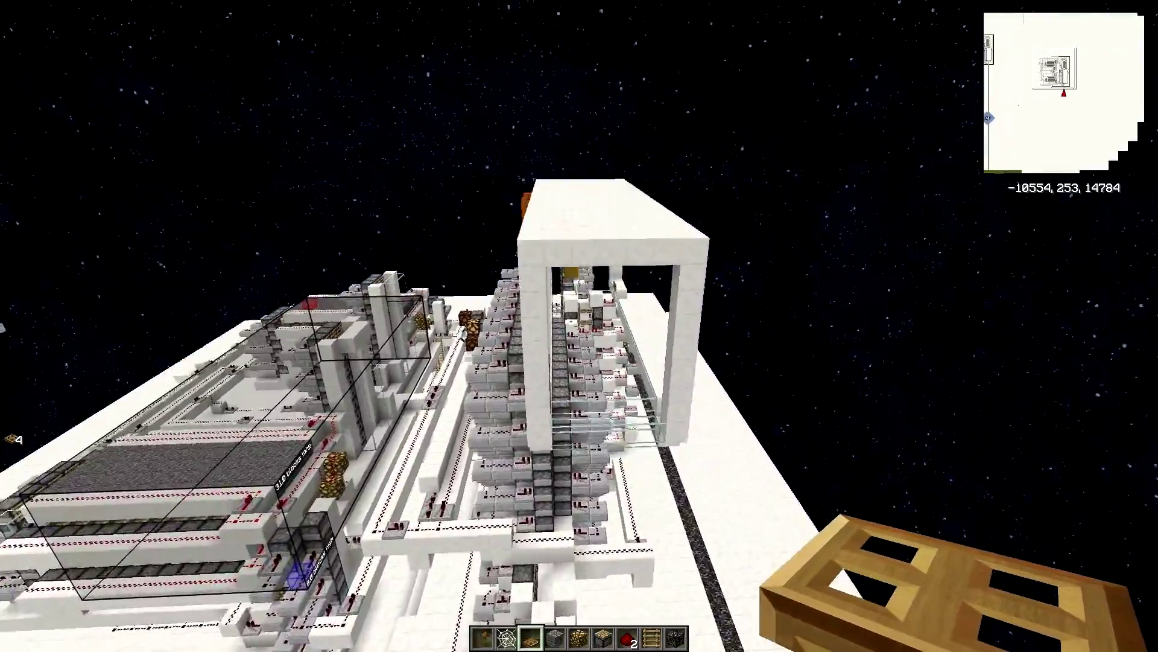
key("w")
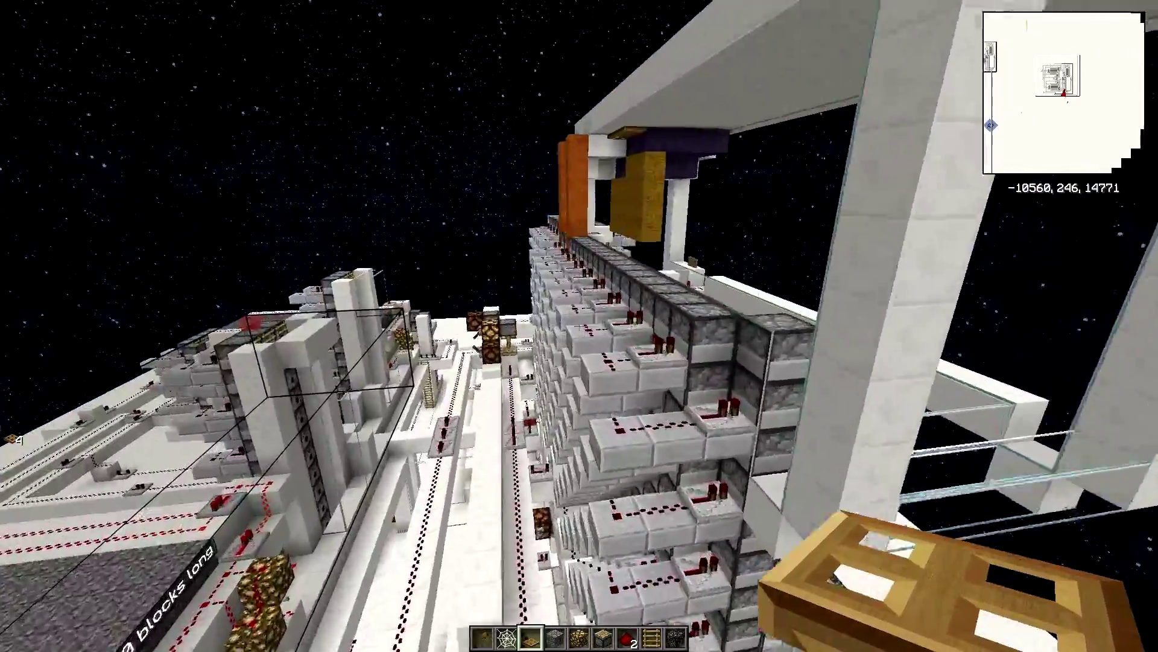
key("w")
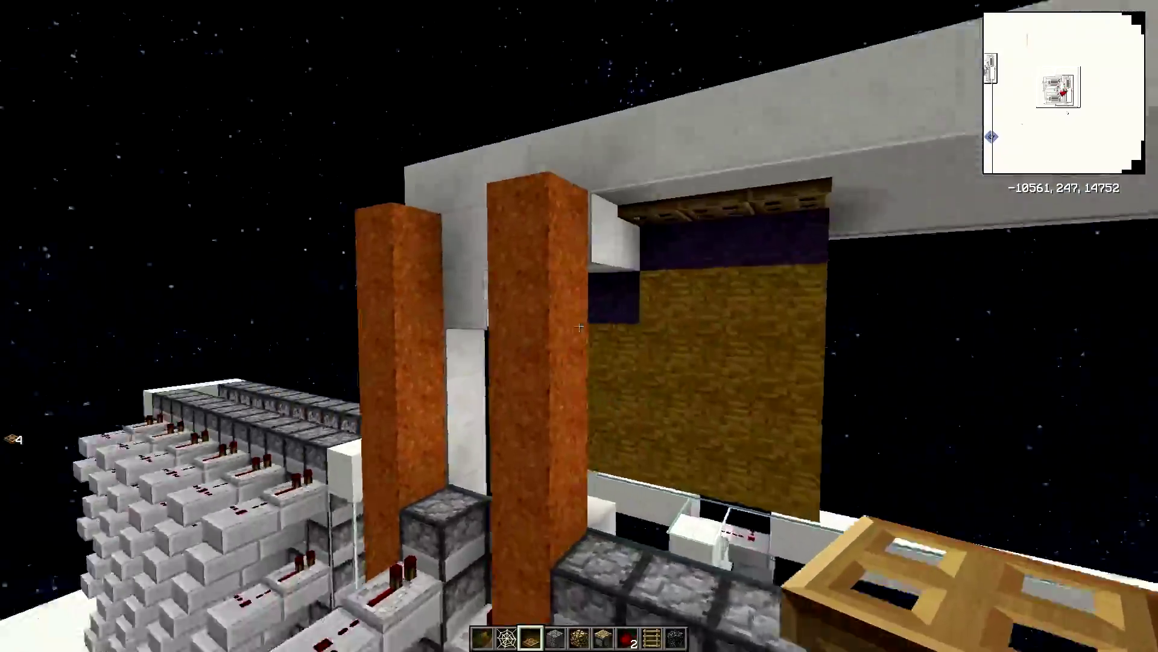
key("w")
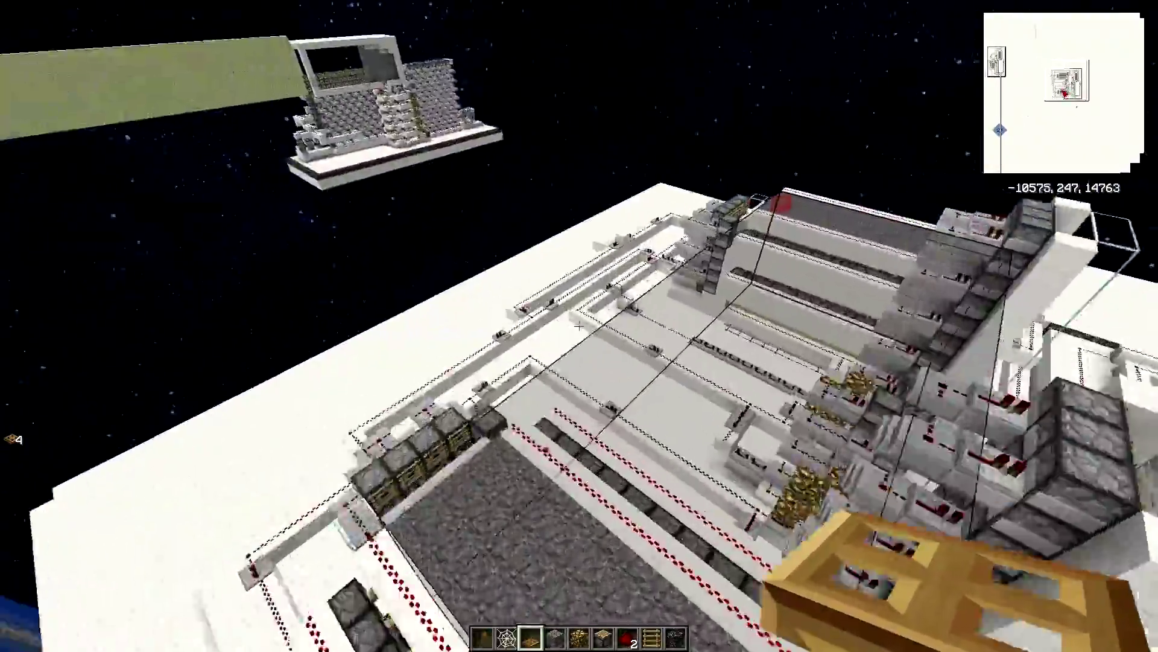
Step: Fly across the top of the build, inspecting the redstone wiring and the guider overhang
key("w")
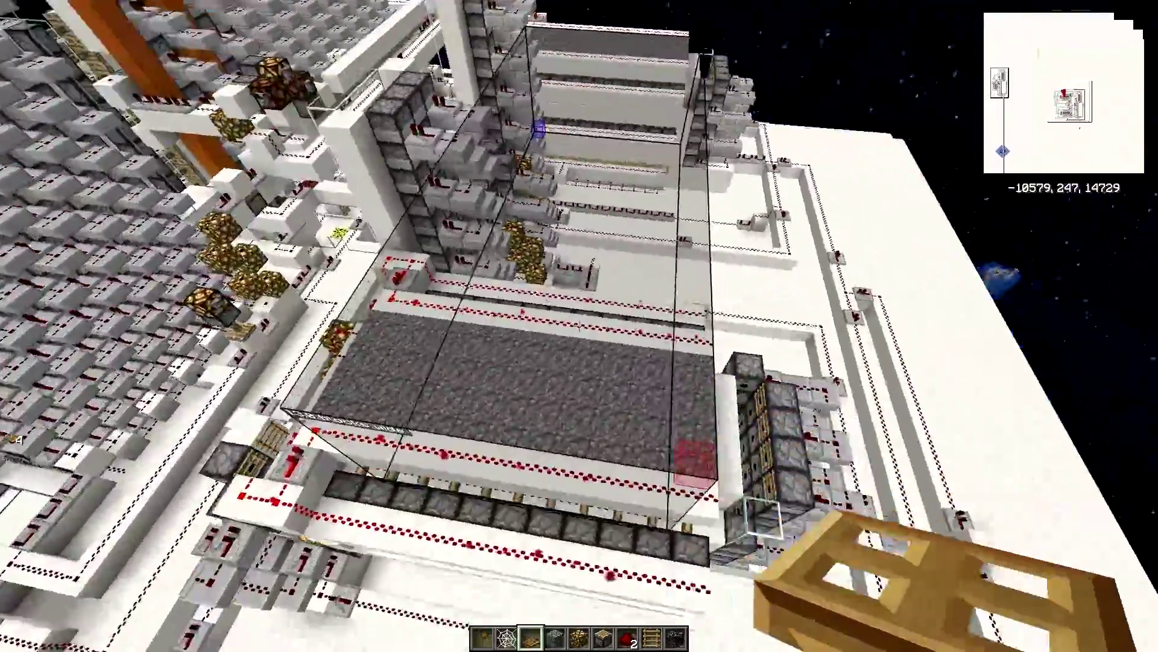
key("w")
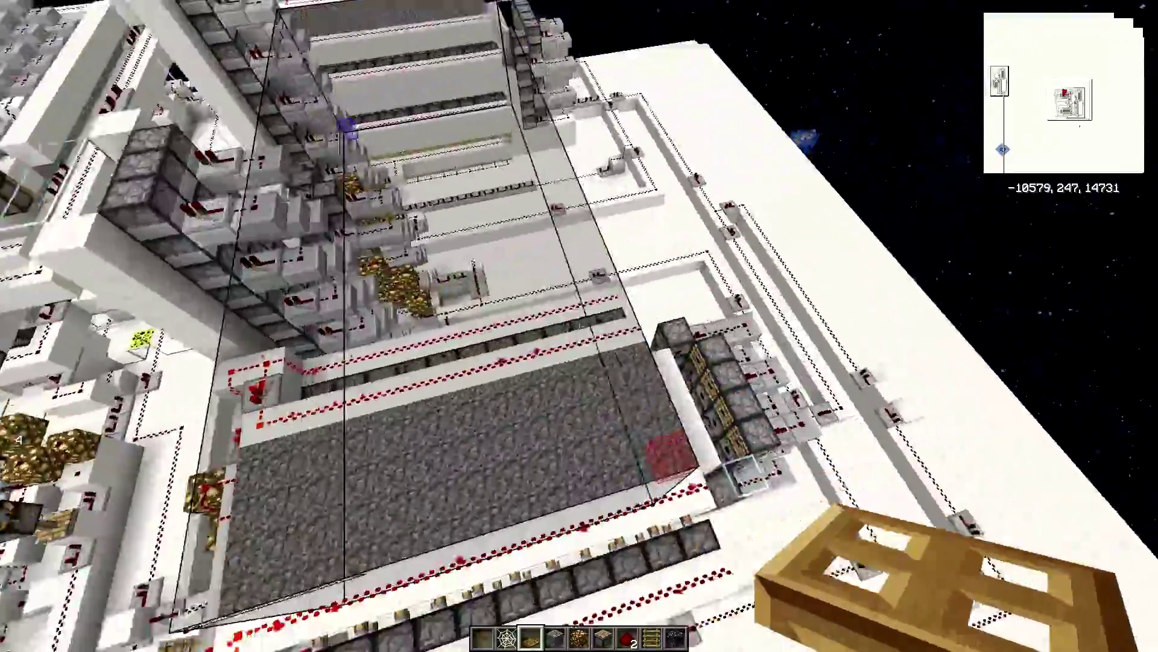
key("w")
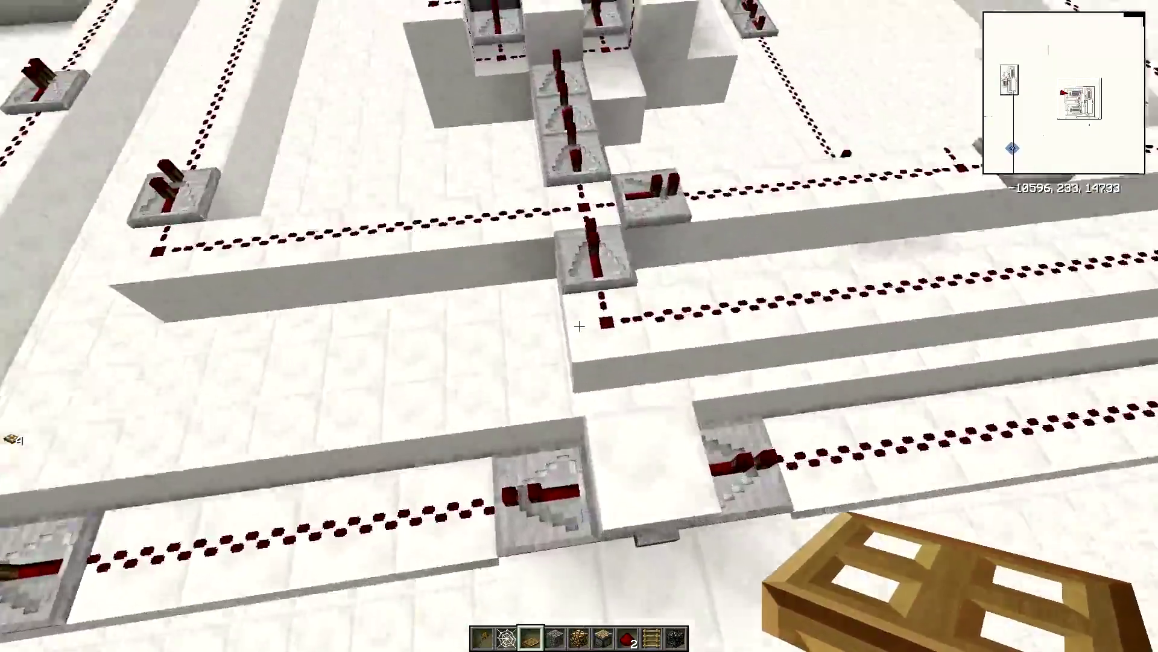
key("space")
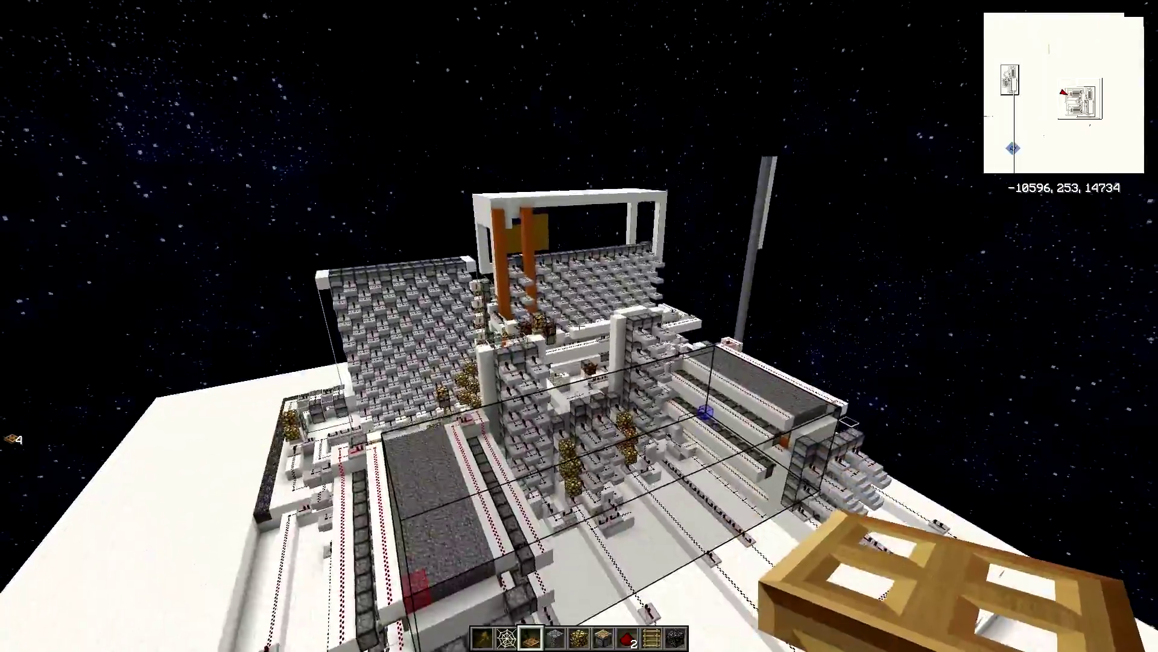
key("w")
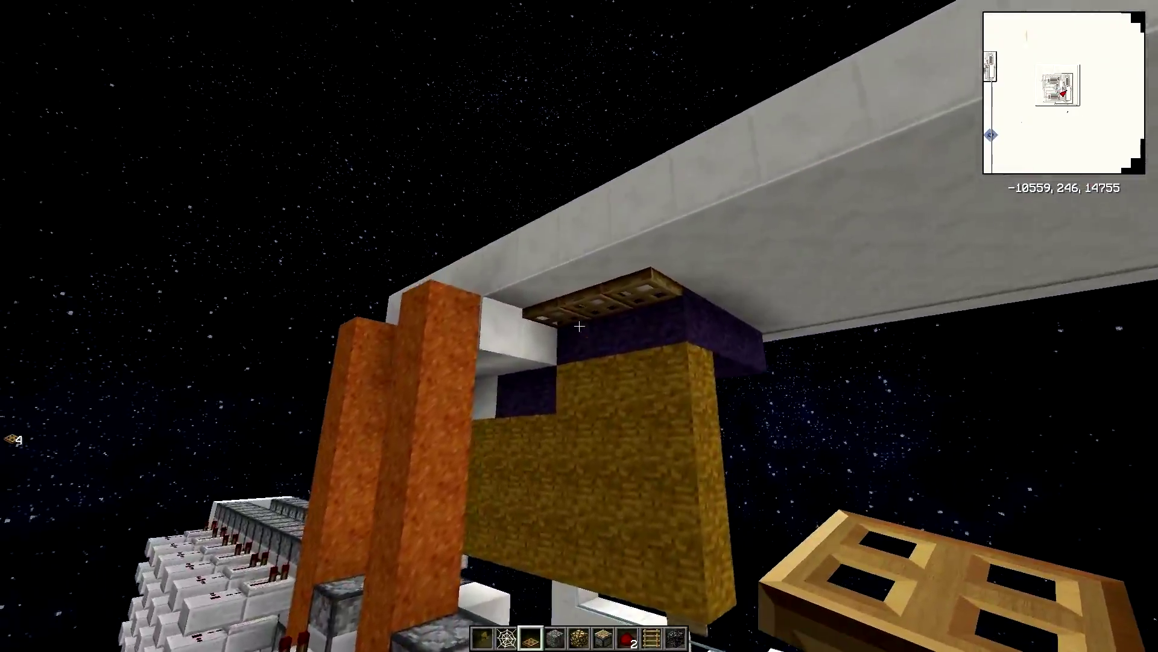
key("w")
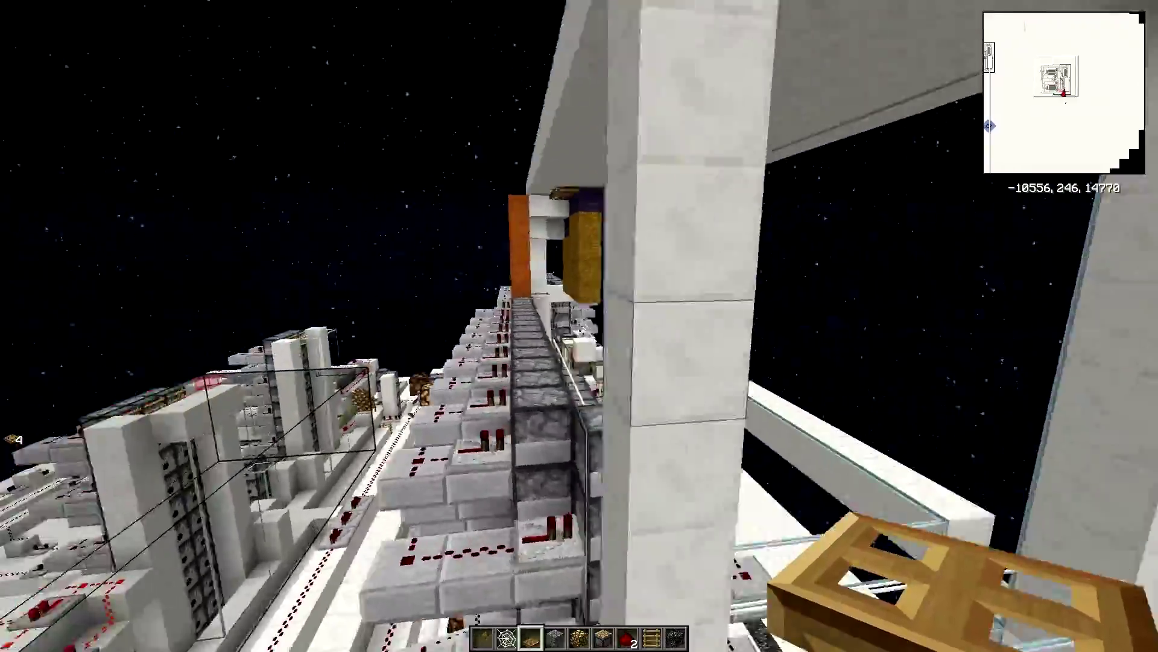
Step: Descend through the cannon's interior room, then fly out across the white platform
key("shift")
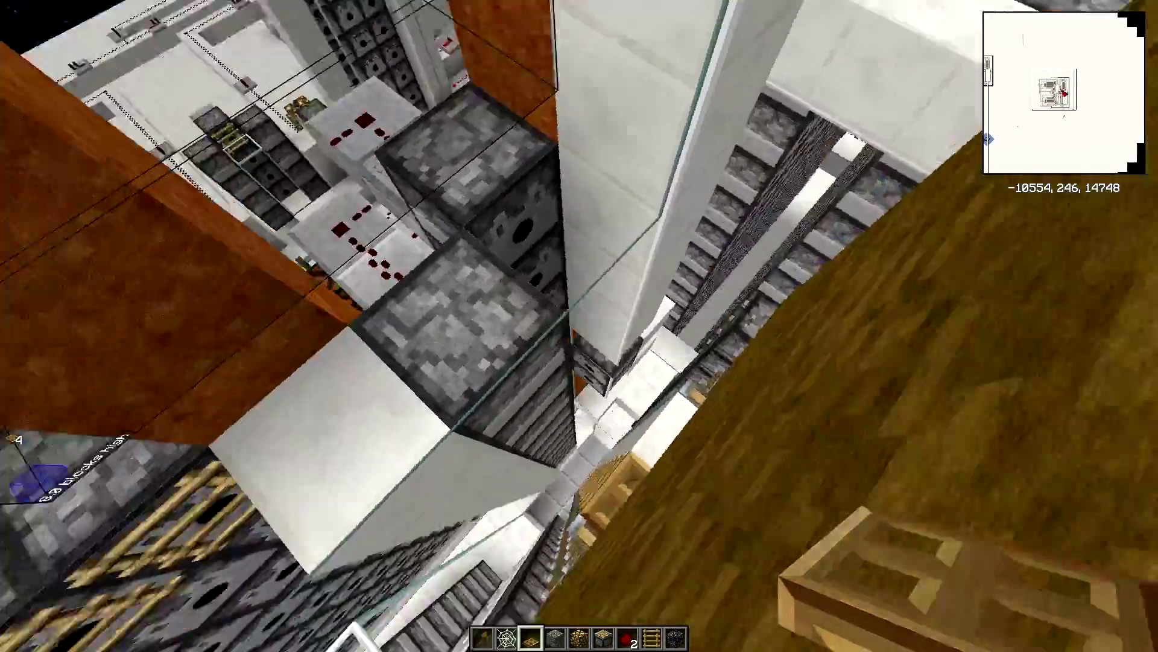
key("w")
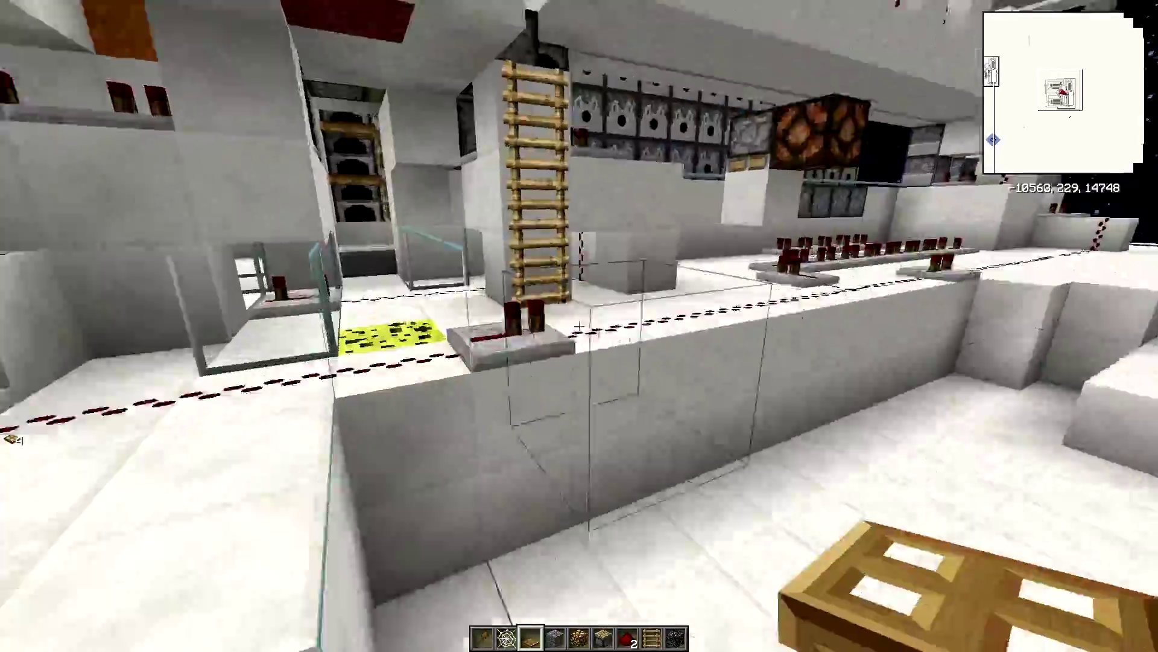
key("space")
key("w")
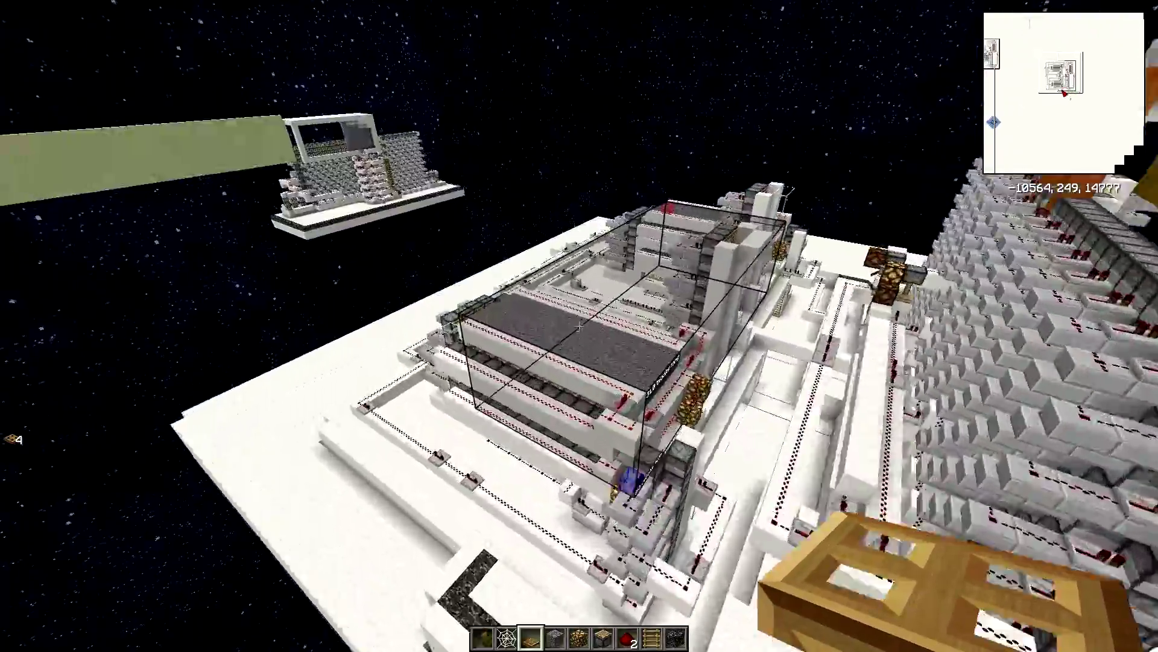
key("w")
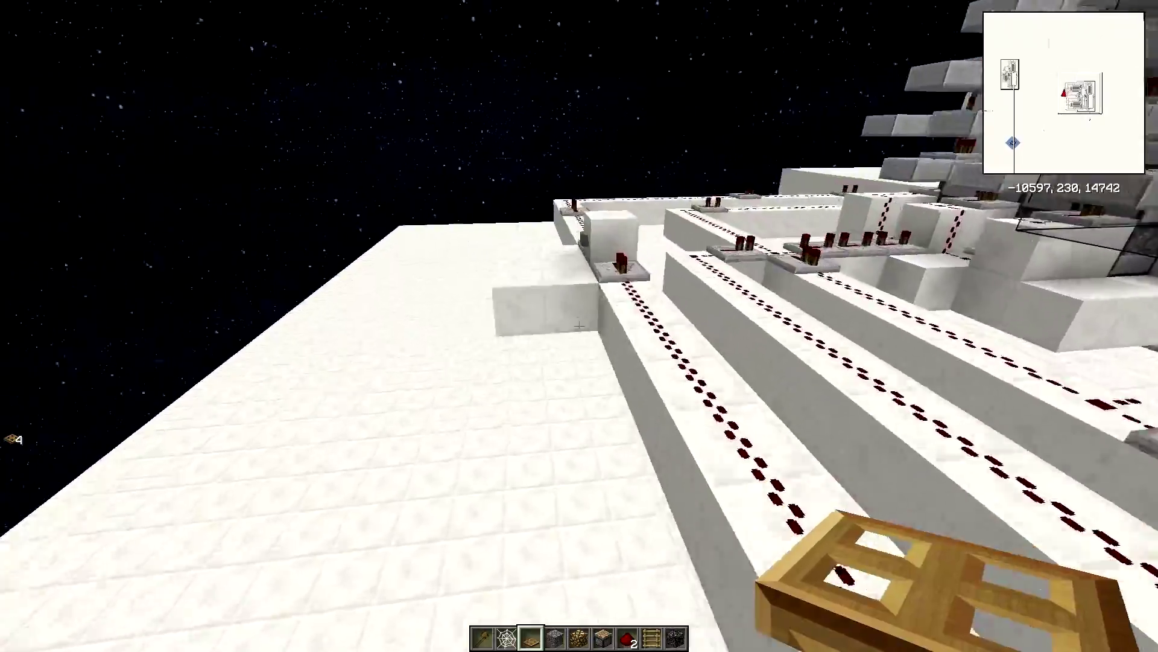
Step: Toggle x-ray off, face the cannon, and fire it to trace sand shots to the tower
key("space")
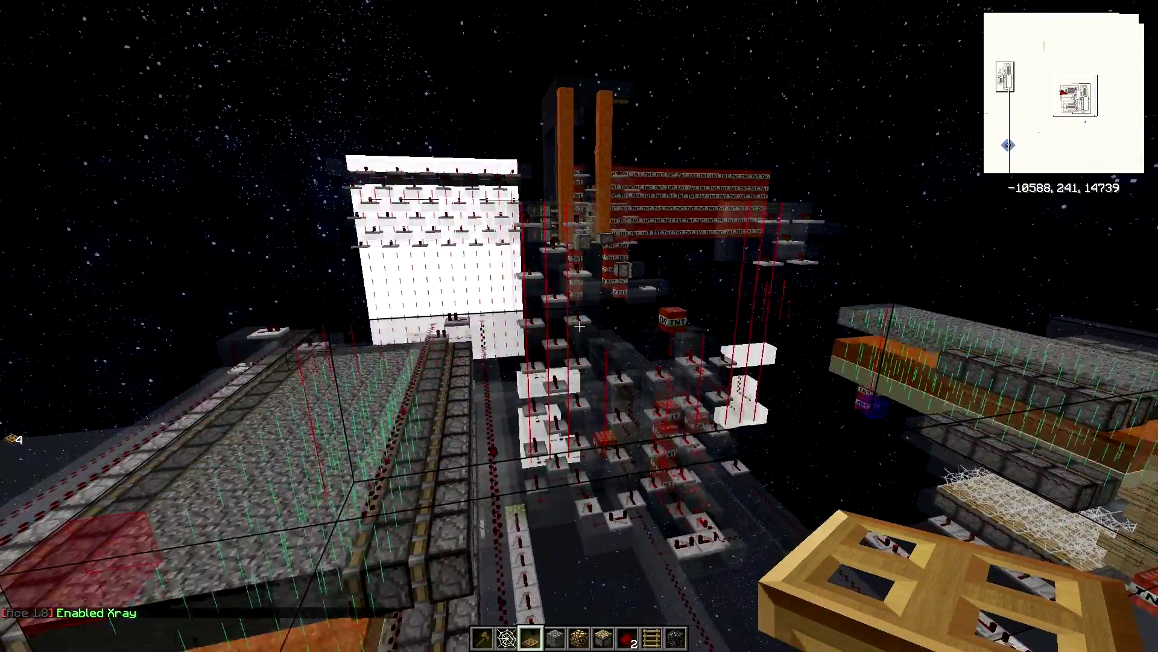
key("x")
key("w")
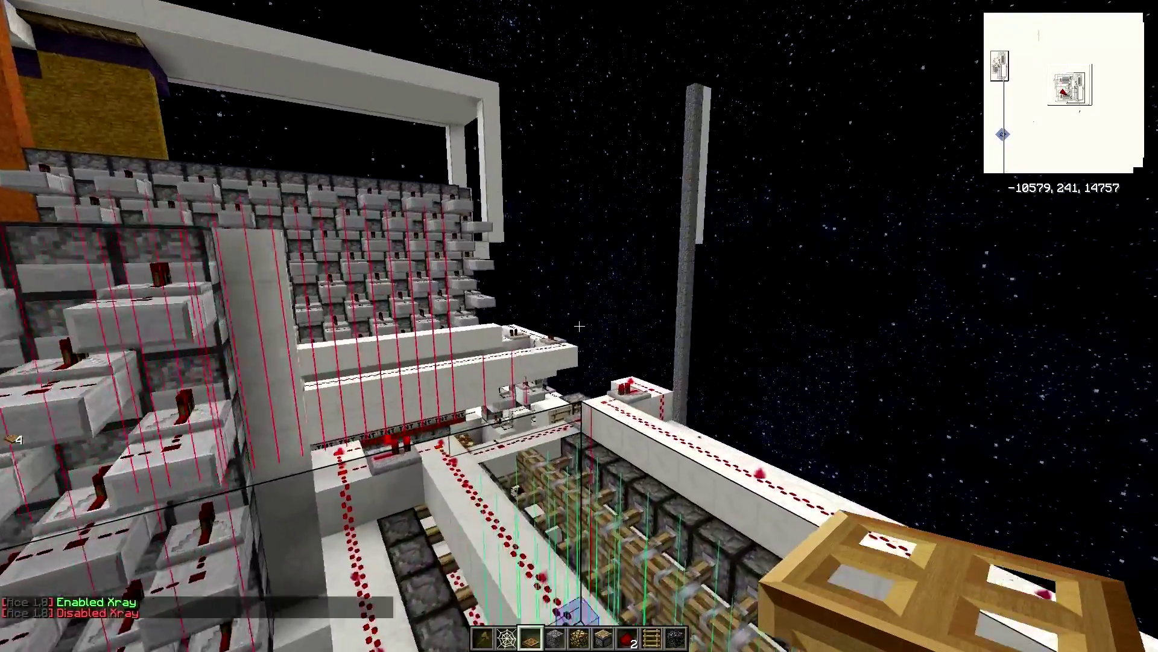
key("t")
key("w")
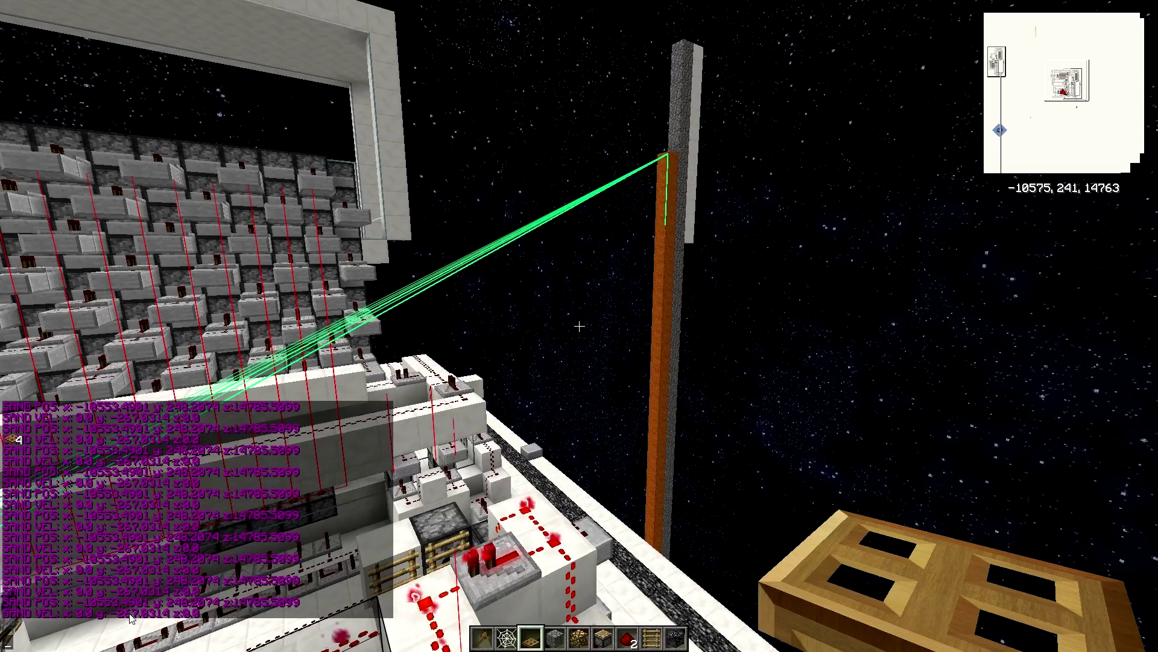
Step: Trace the sand column down the tower to its base and back up, then descend toward the redstone build
key("w")
key("shift")
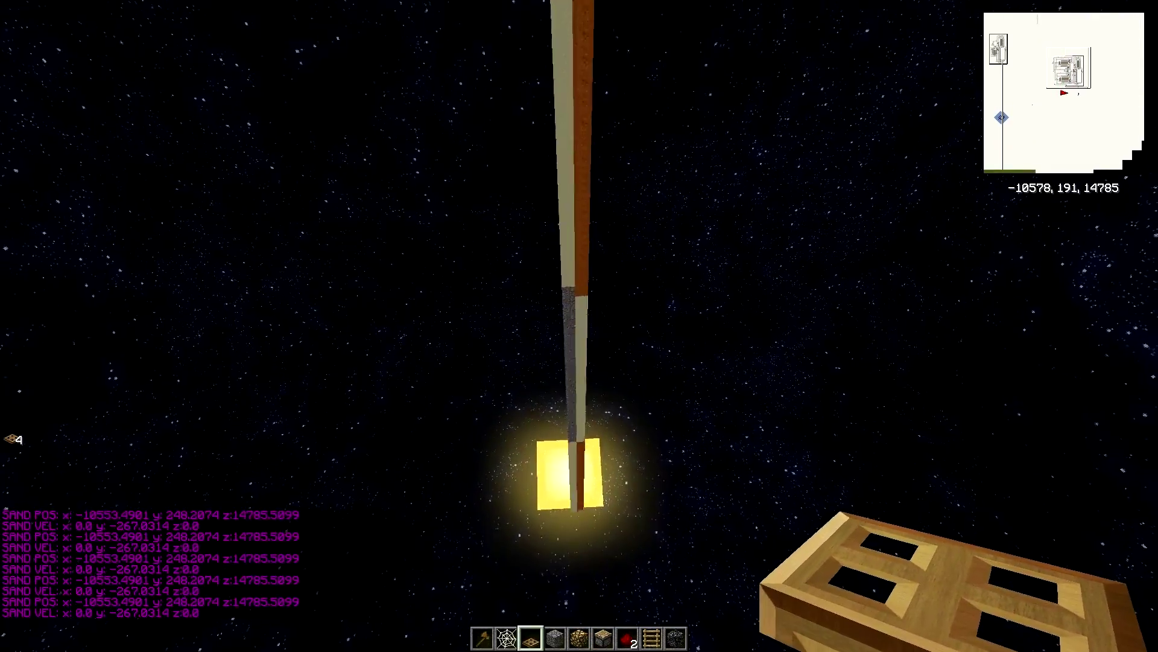
key("space")
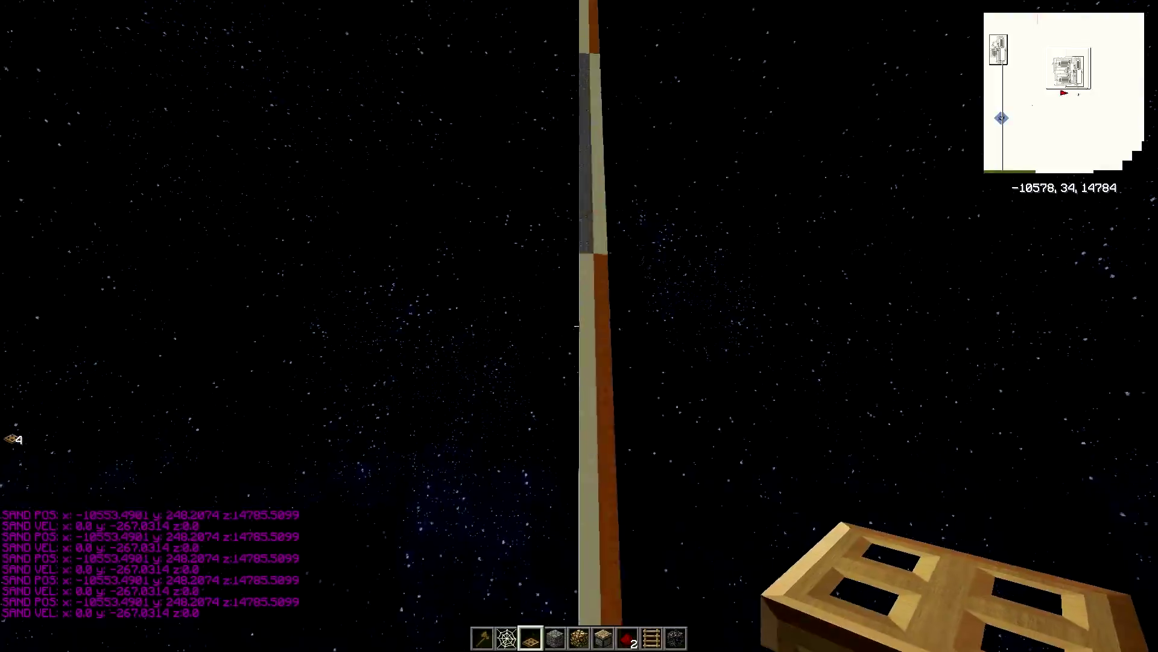
key("space")
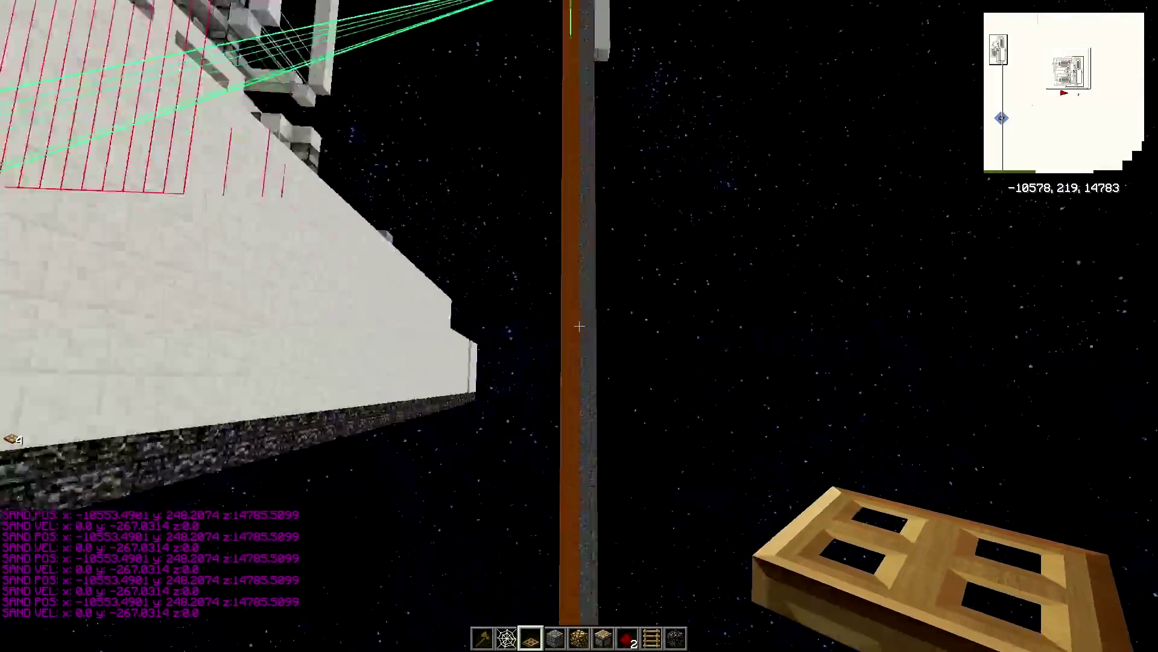
key("w")
key("w")
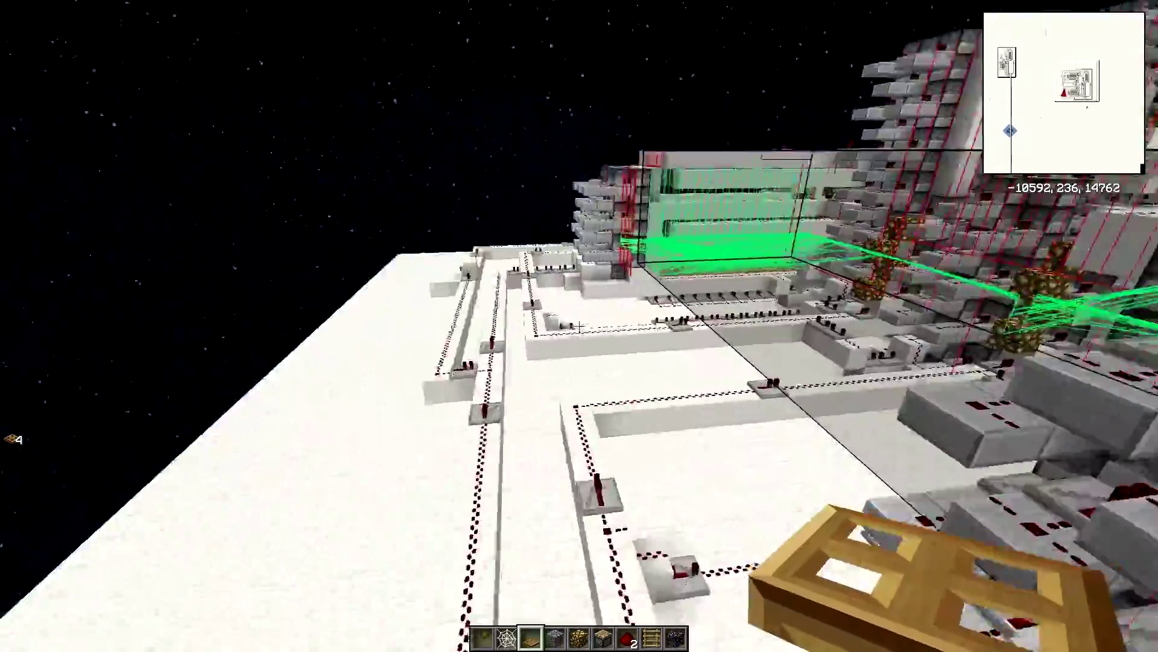
key("w")
key("t")
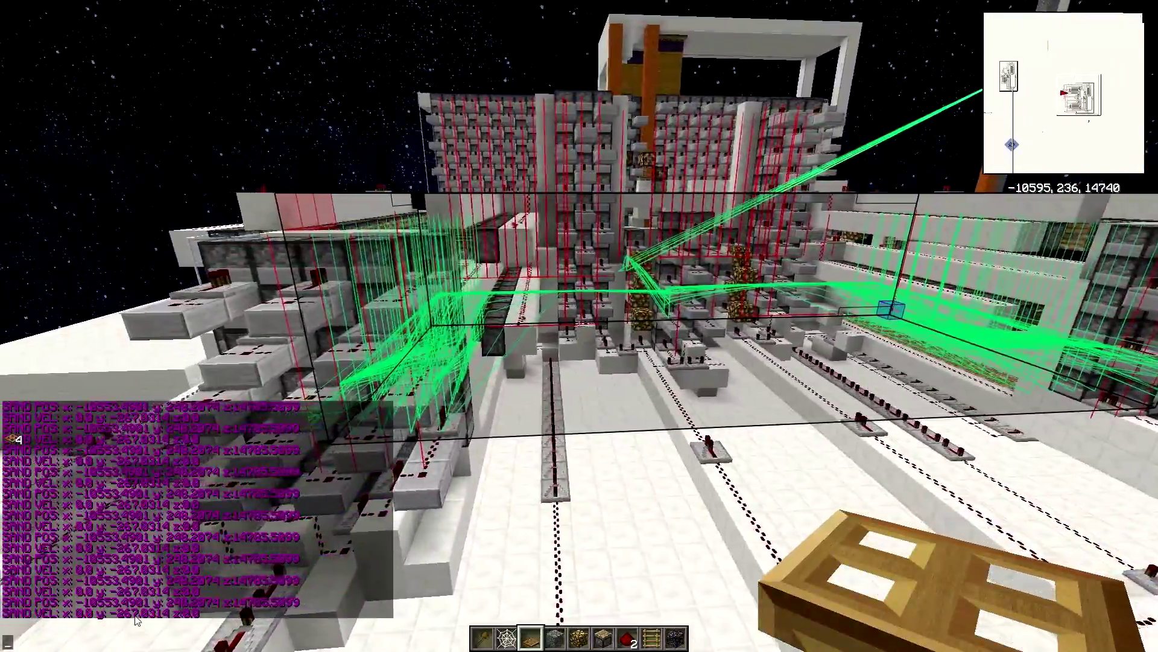
key("w")
key("w")
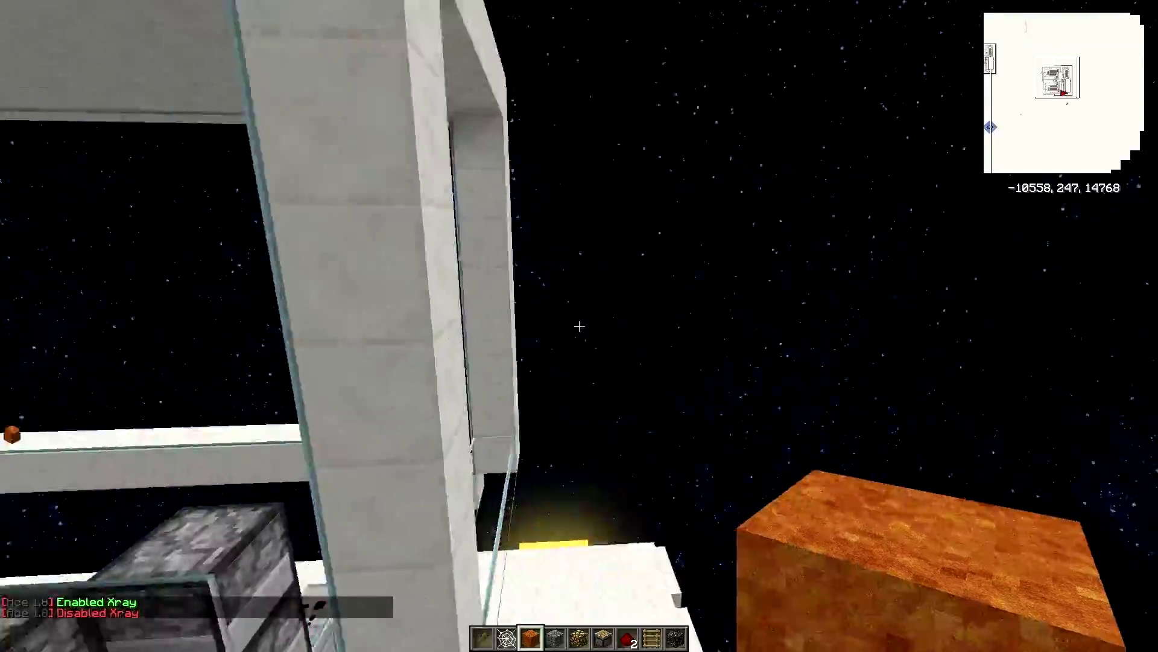
Step: Fly over the redstone build down to the firing button and open chat
key("w")
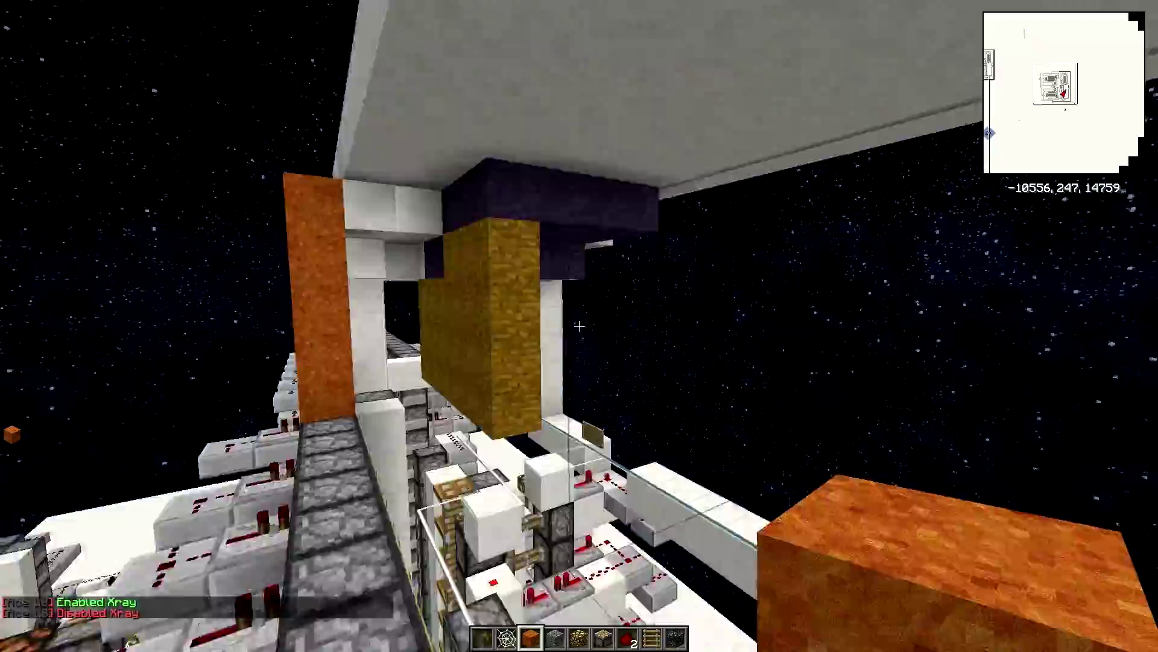
key("w")
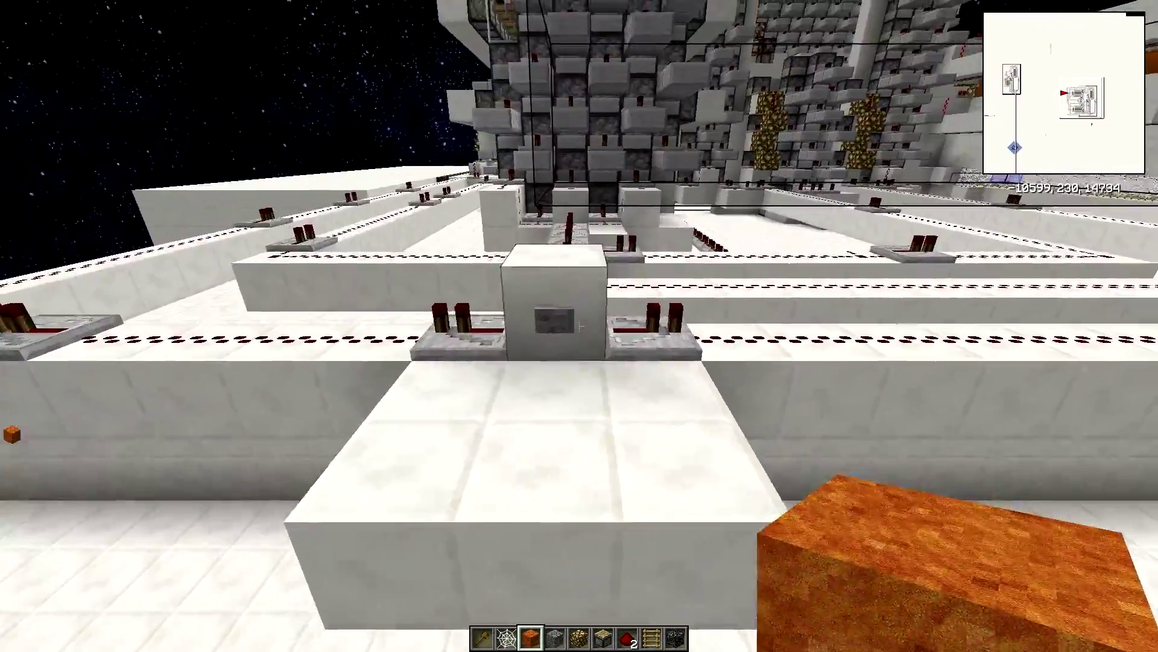
key("t")
Step: Check the TNT with x-ray from above, then fire and read the sand log in chat
key("Escape")
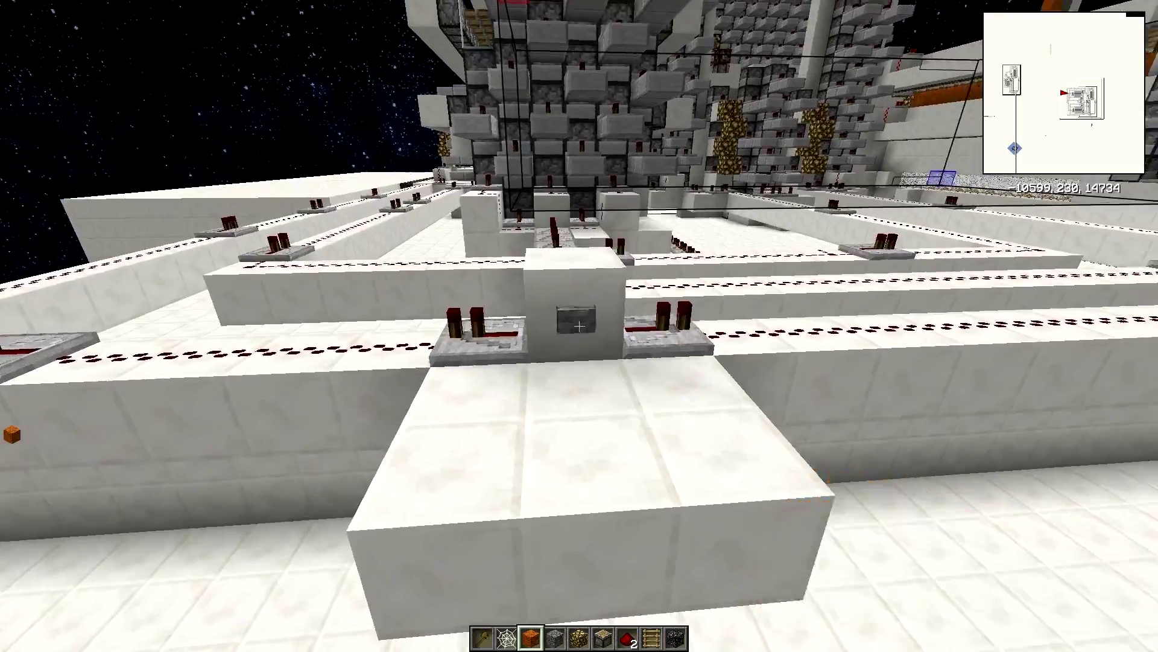
key("x")
key("space")
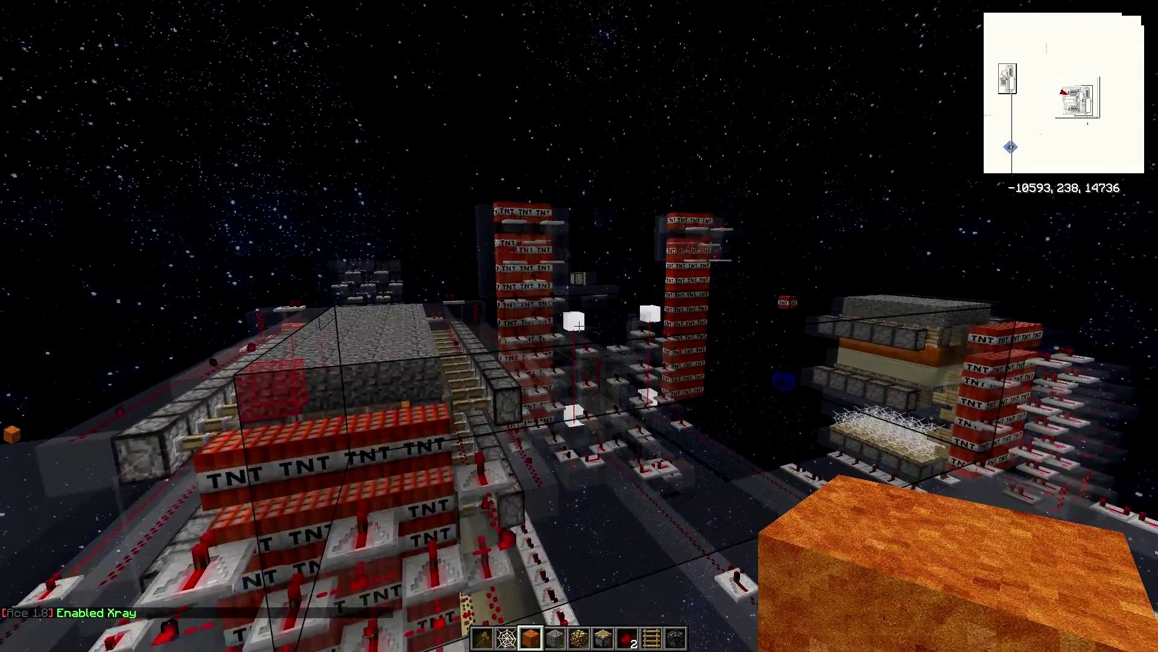
key("x")
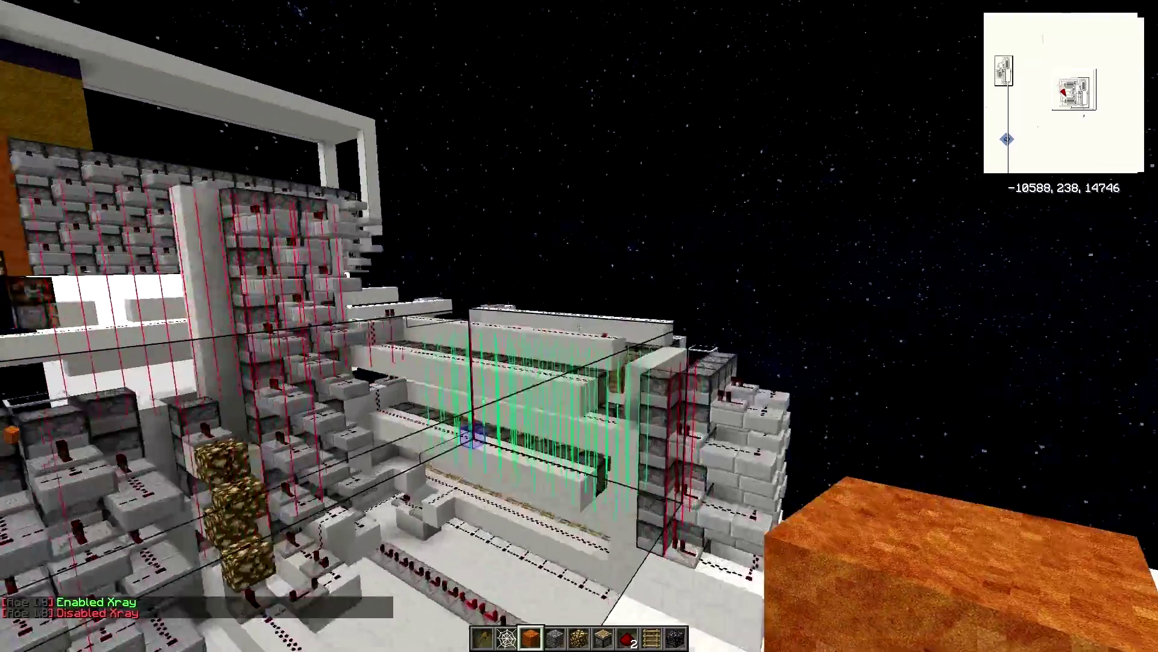
key("t")
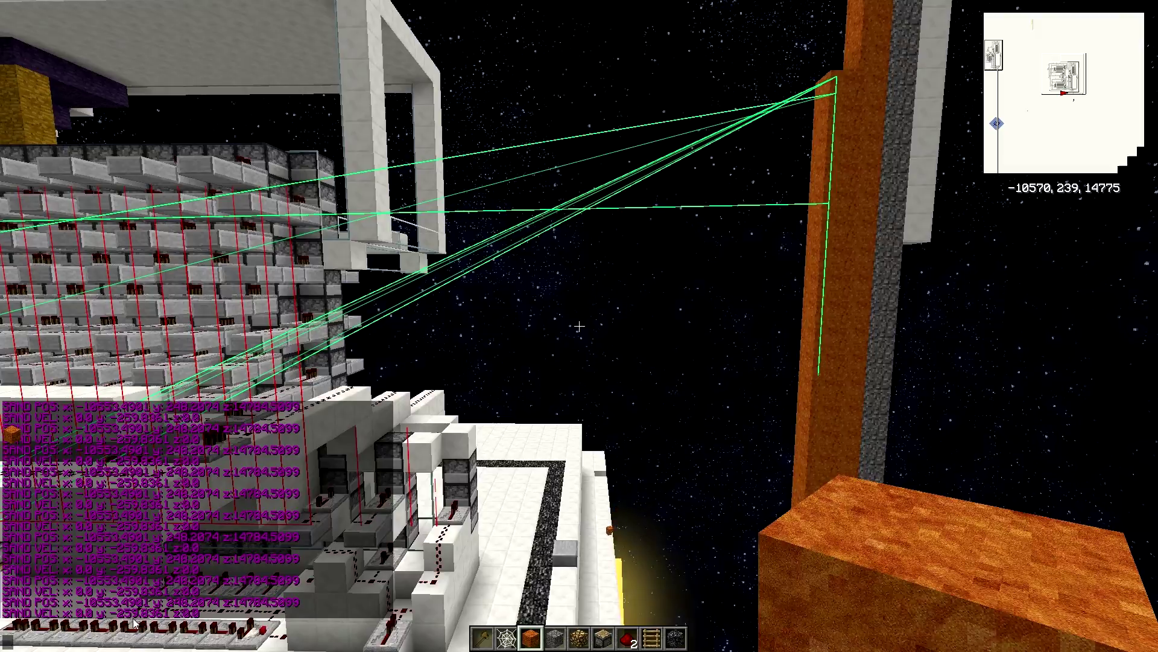
Step: Close chat, inspect the landed sand along the tower, and turn back toward the cannon's top frame
key("Escape")
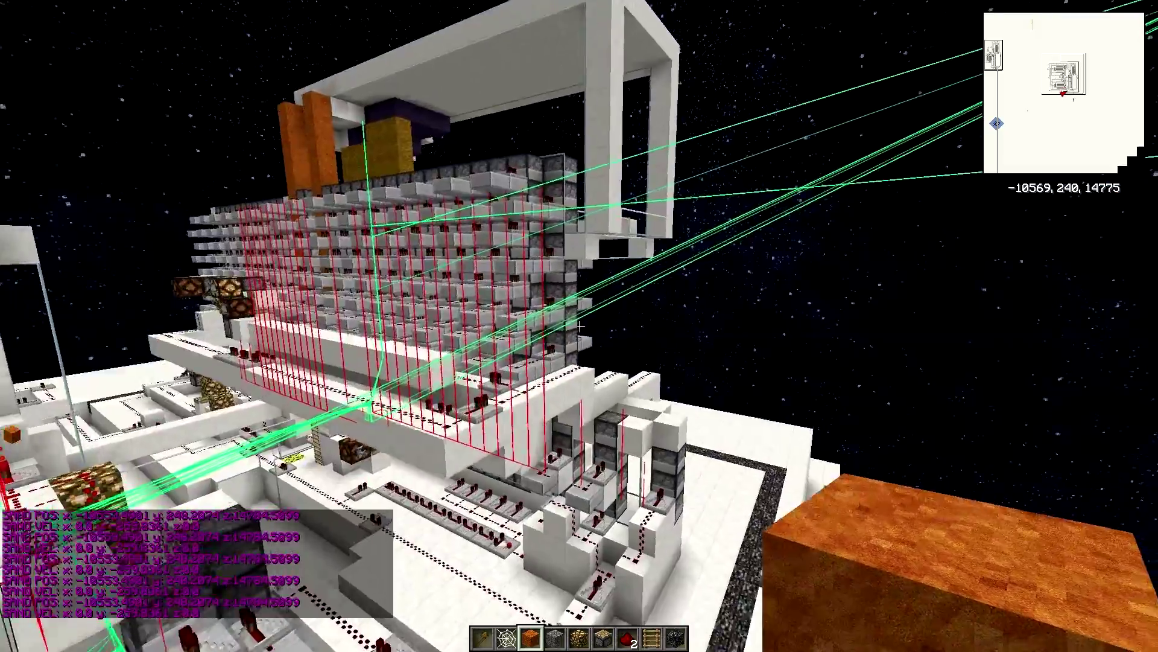
key("w")
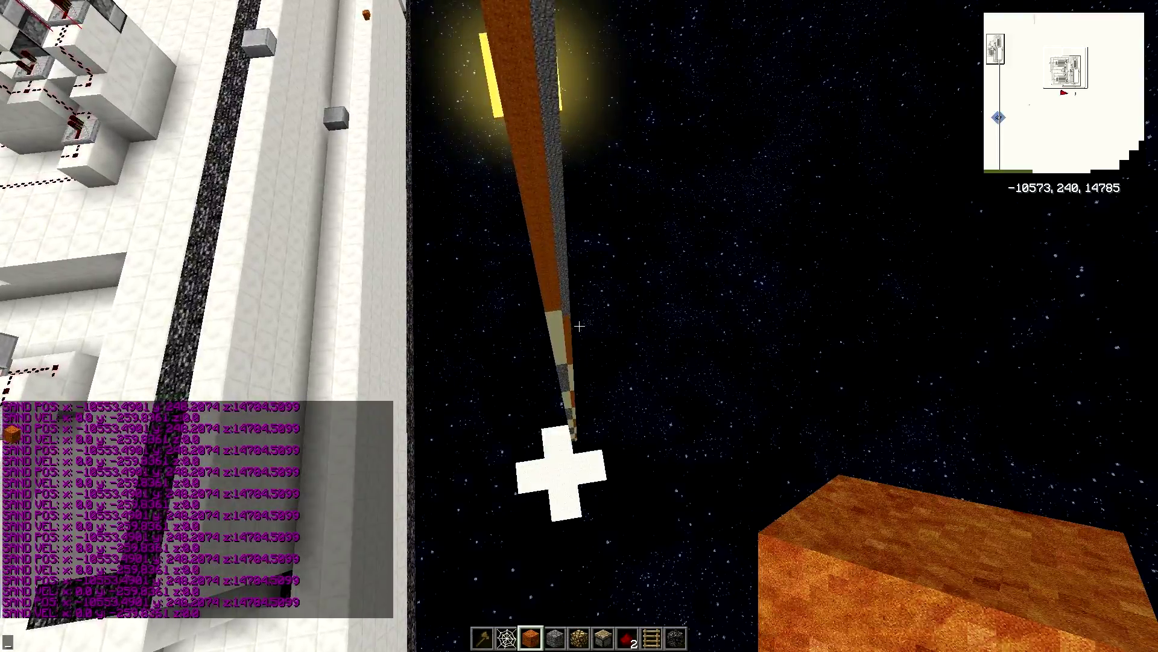
key("w")
key("w")
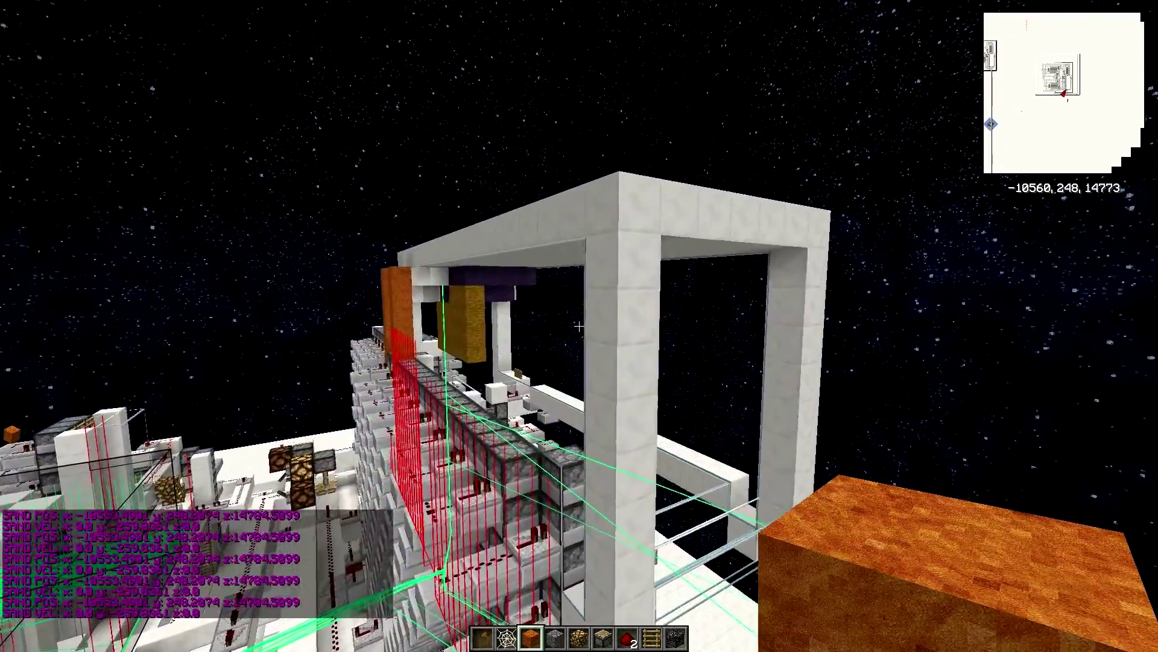